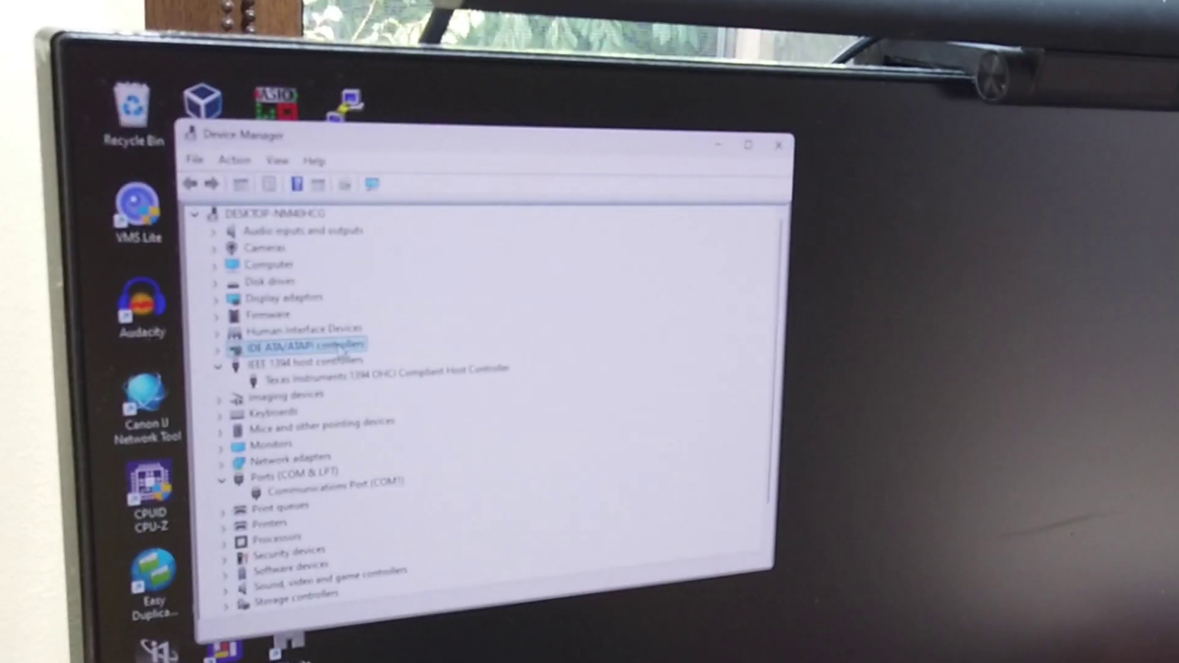
# Confirm the Texas Instruments 1394 OHCI host controller reports it is working properly, then close its properties
pyautogui.click(342, 380)
pyautogui.doubleClick(343, 381)
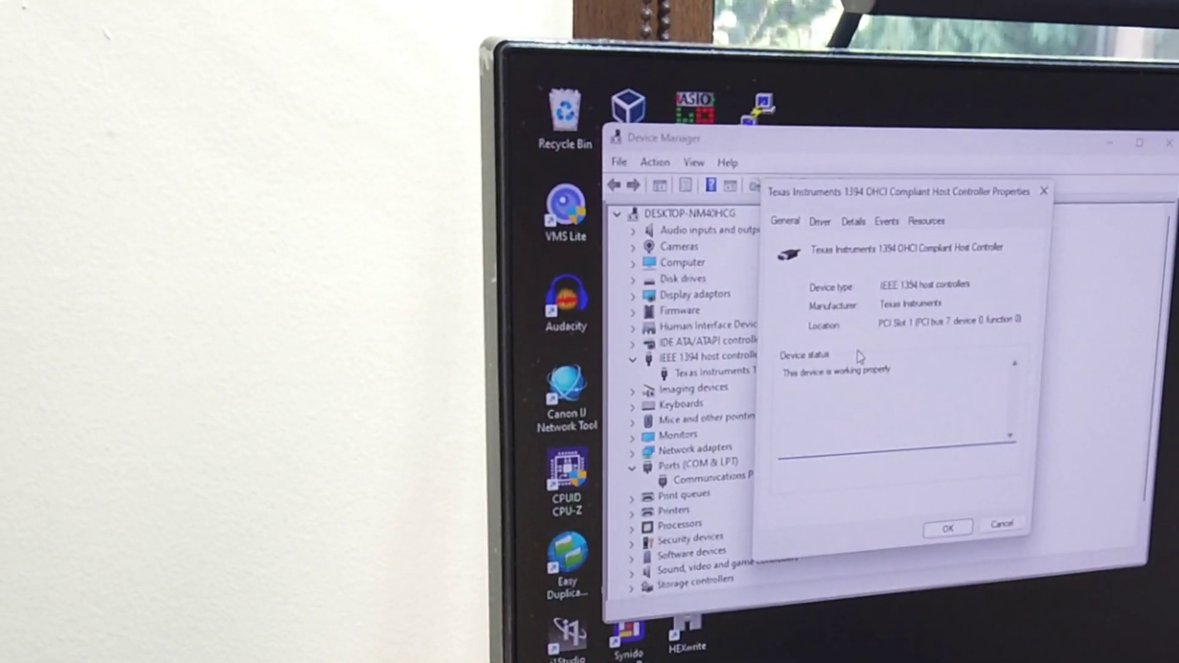
pyautogui.click(958, 529)
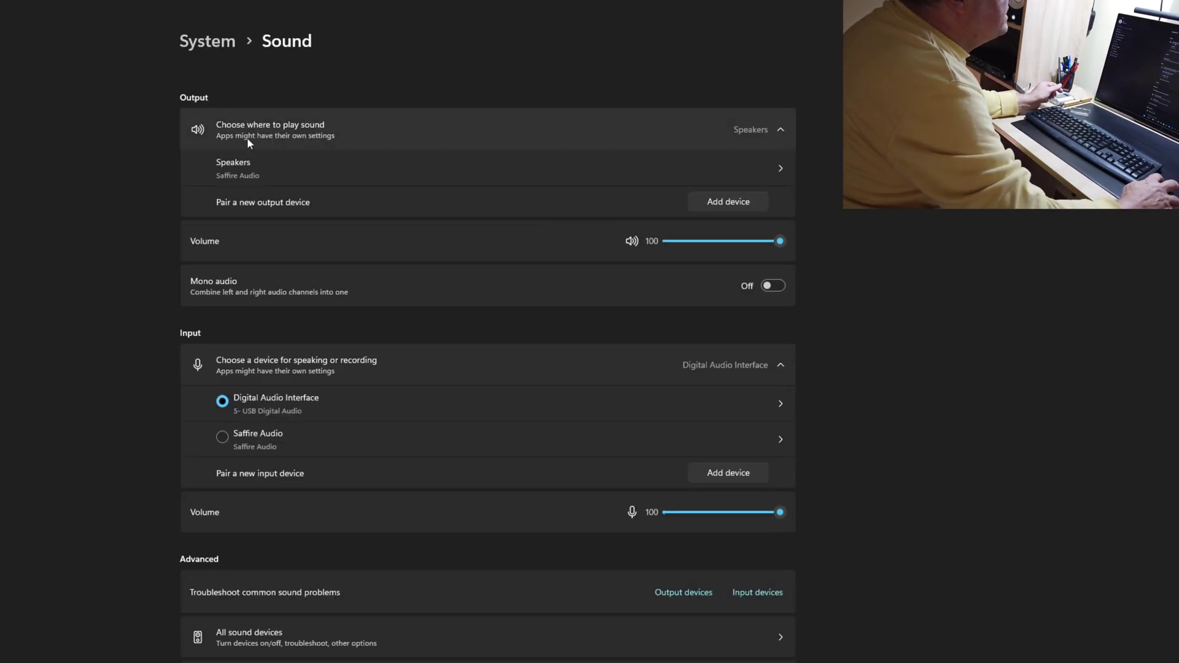
# Open the properties of the Speakers (Saffire Audio) output device
pyautogui.click(241, 169)
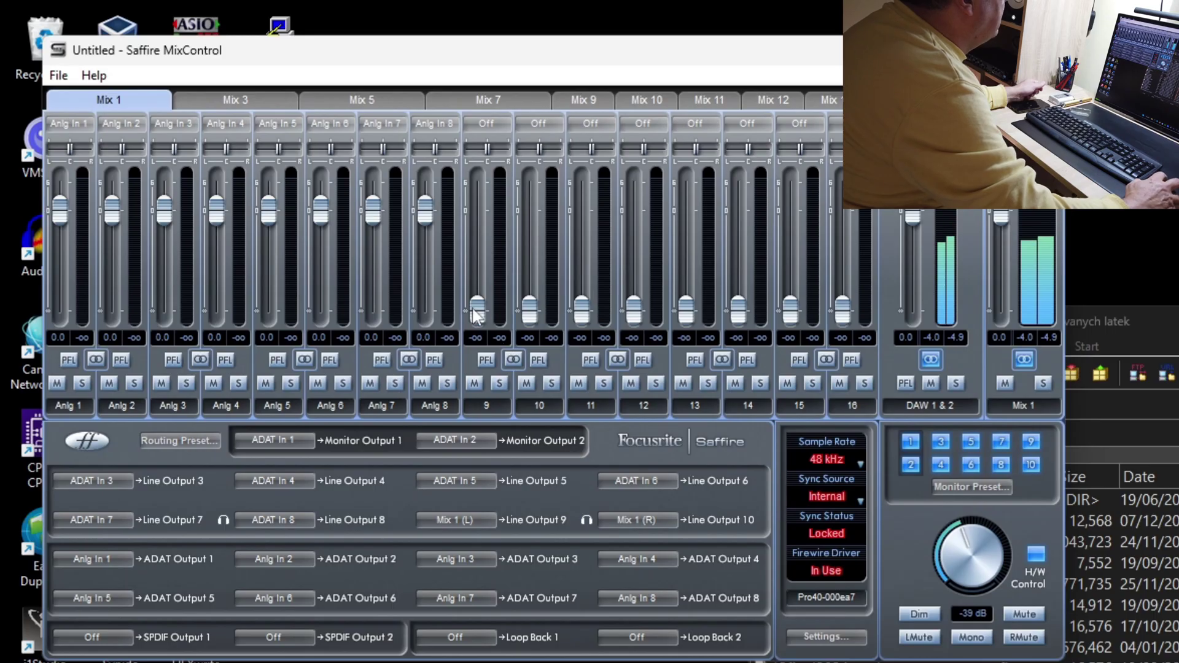
# Try the DAW and Off routing presets, finally applying Ultra Low Latency Tracking
pyautogui.click(179, 440)
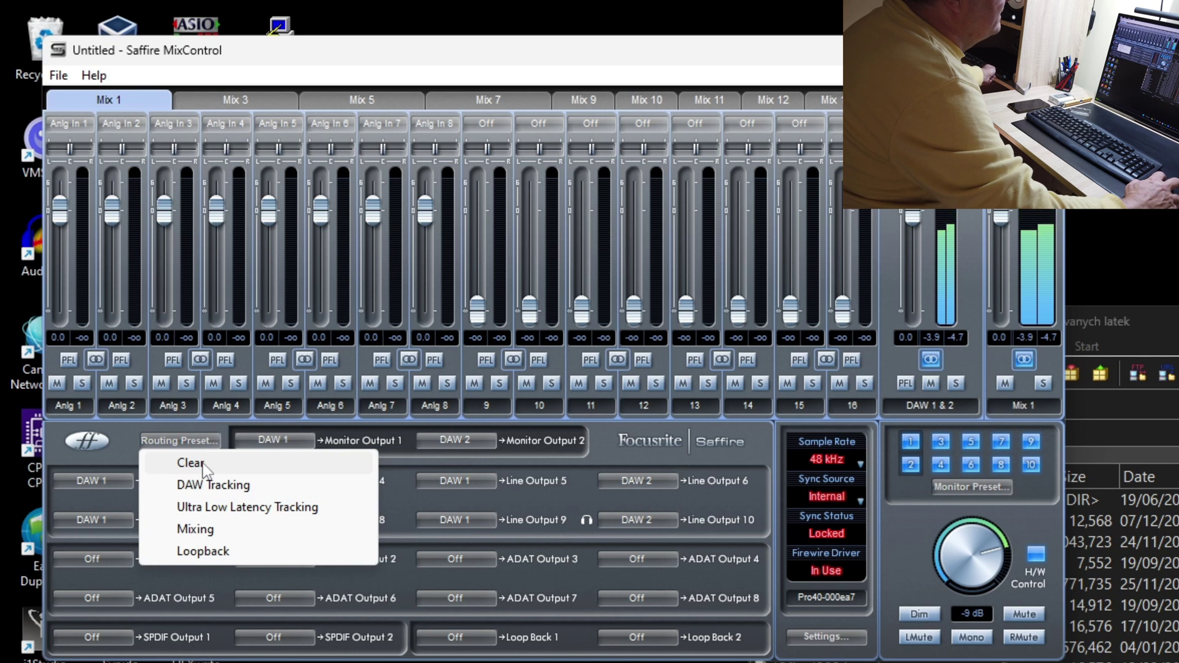
pyautogui.click(274, 506)
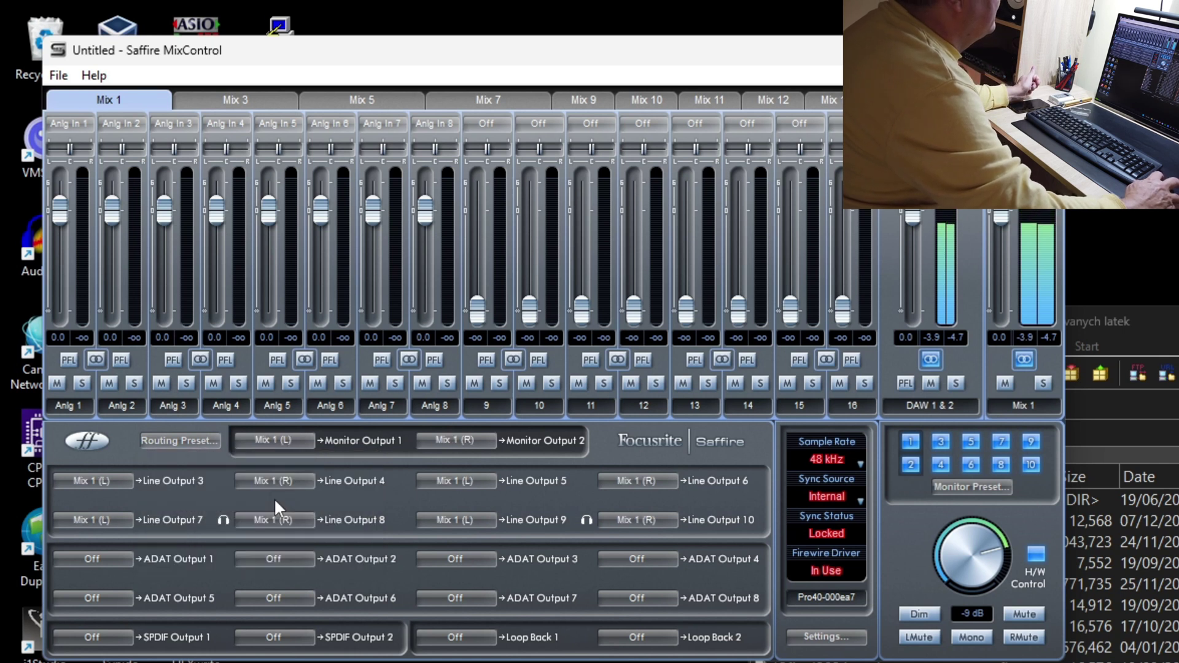
pyautogui.click(212, 437)
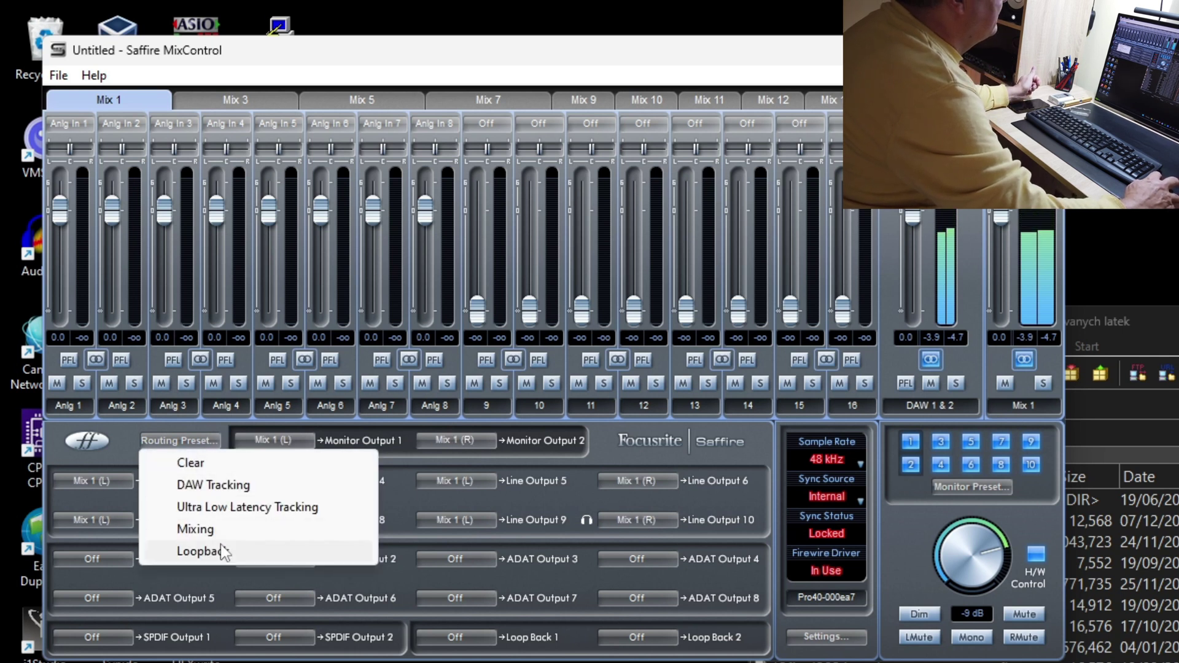
pyautogui.click(190, 528)
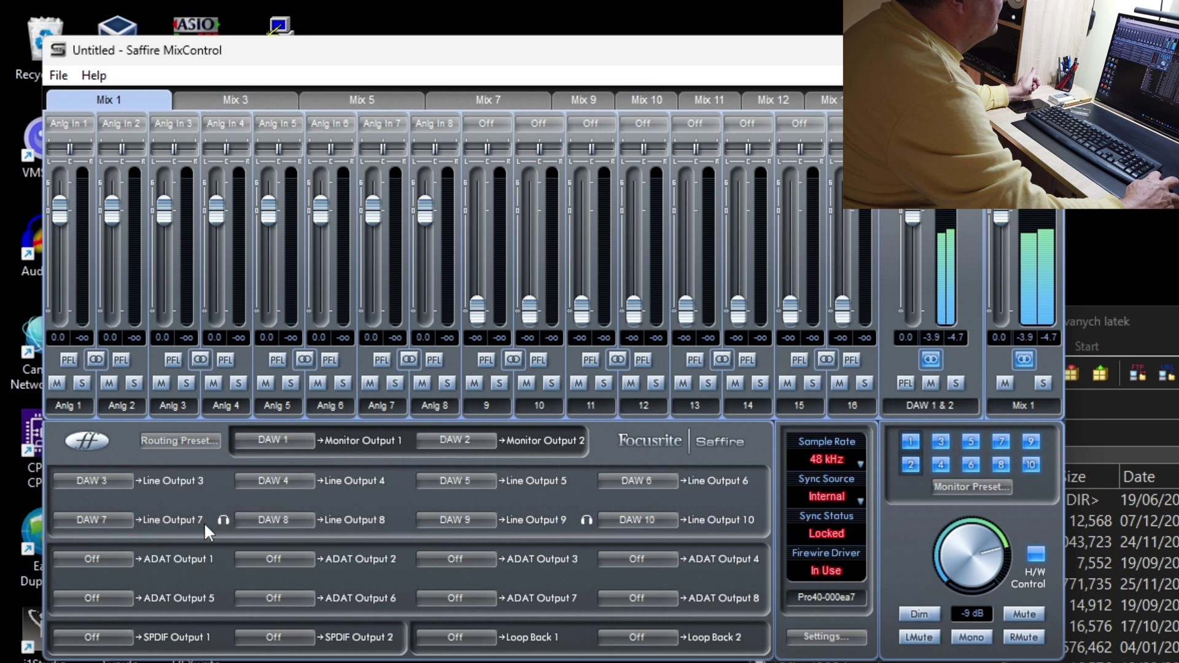
pyautogui.click(193, 437)
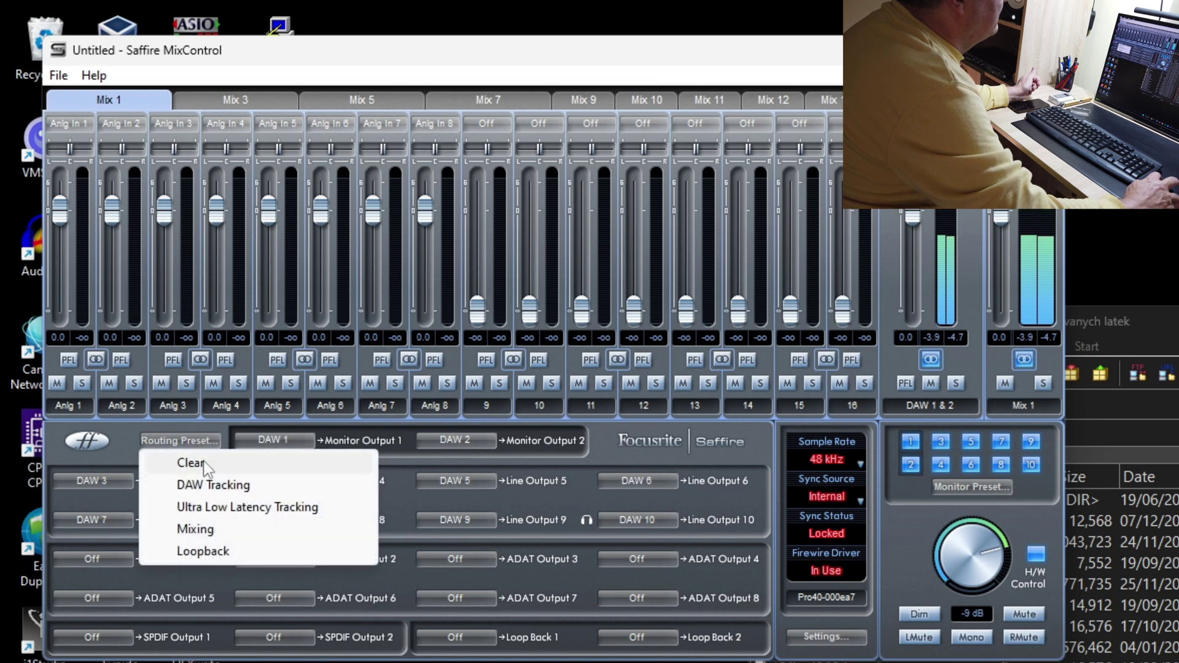
pyautogui.click(199, 456)
pyautogui.click(197, 439)
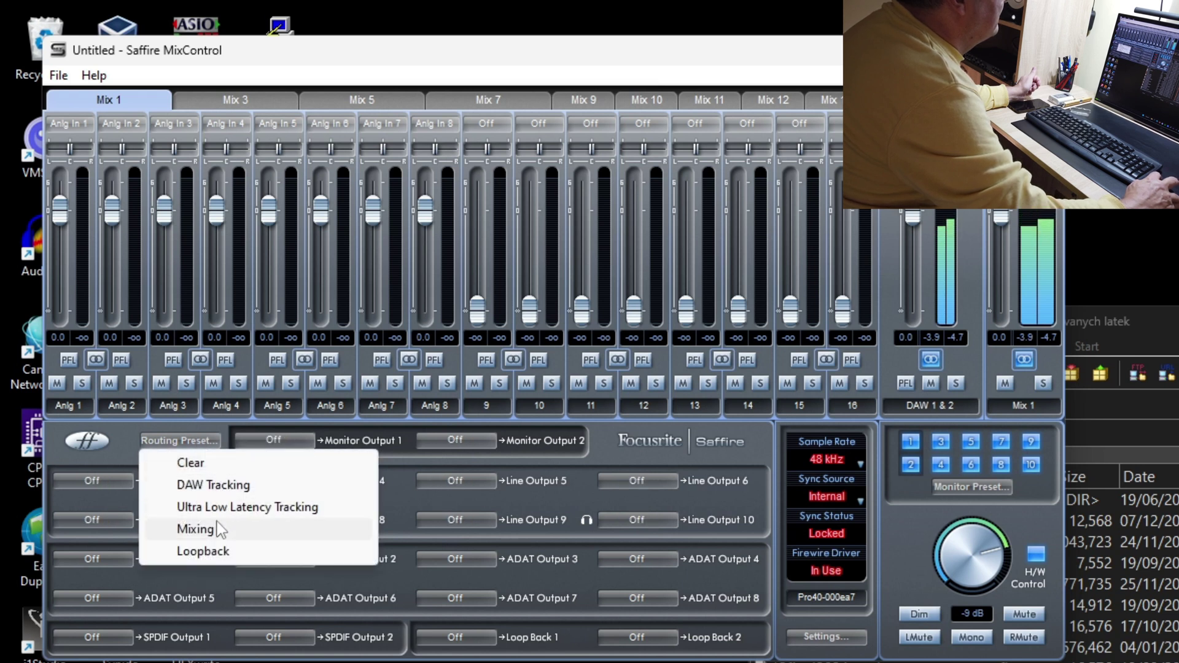
pyautogui.click(223, 507)
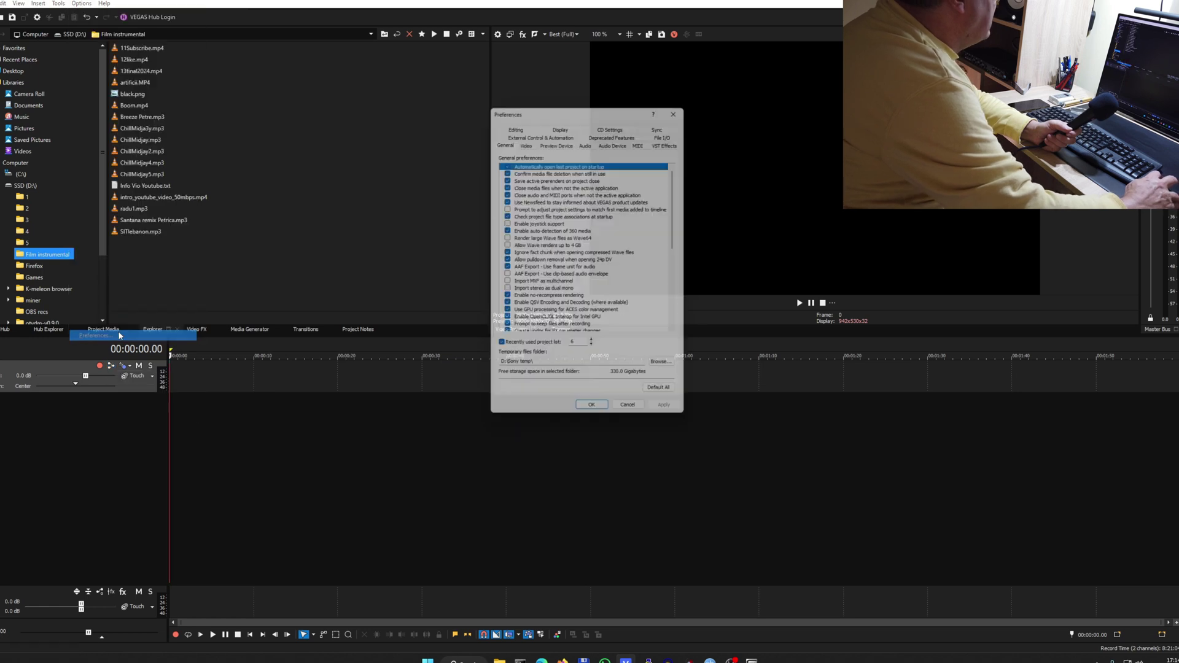
# Set the VEGAS Pro audio device type to Saffire and apply it
pyautogui.click(616, 139)
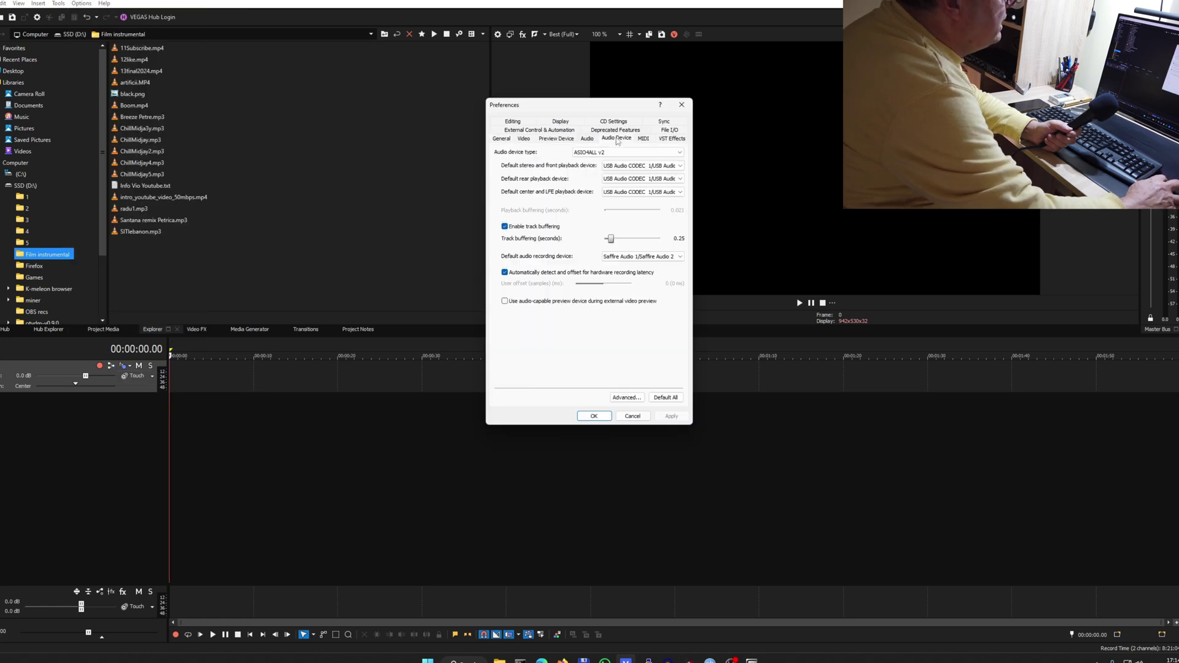
pyautogui.click(602, 153)
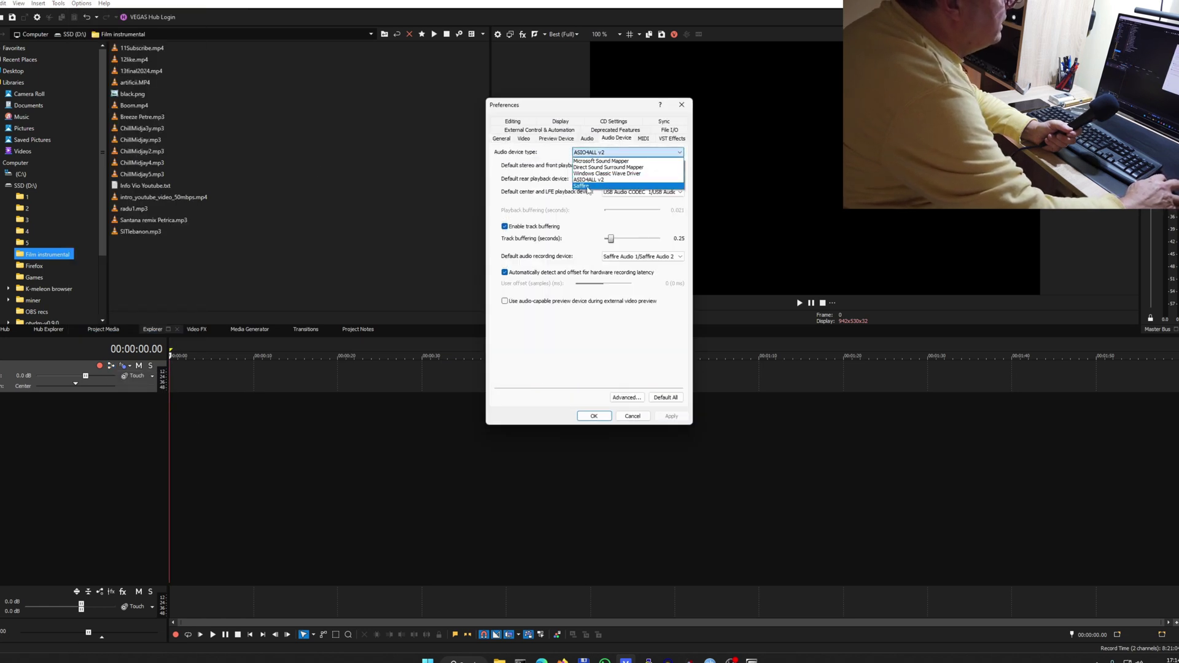
pyautogui.click(587, 186)
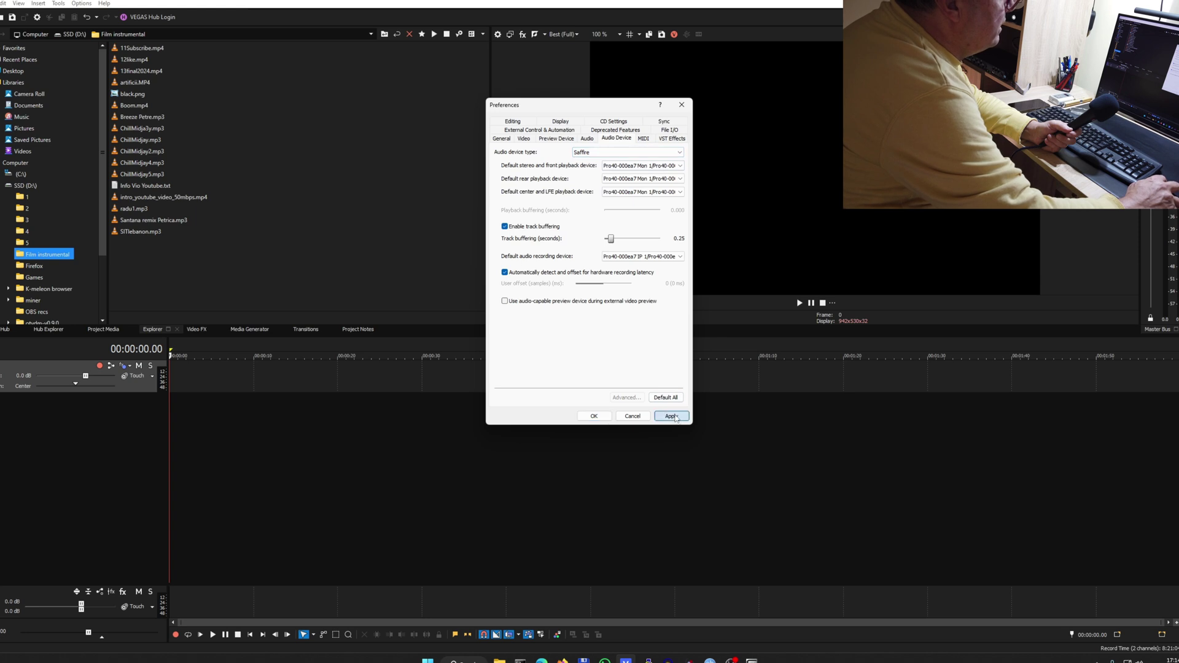
pyautogui.click(594, 417)
# Set the track input to mono Pro40 IP 1, arm it, and turn input monitoring on
pyautogui.click(111, 365)
pyautogui.moveTo(141, 408)
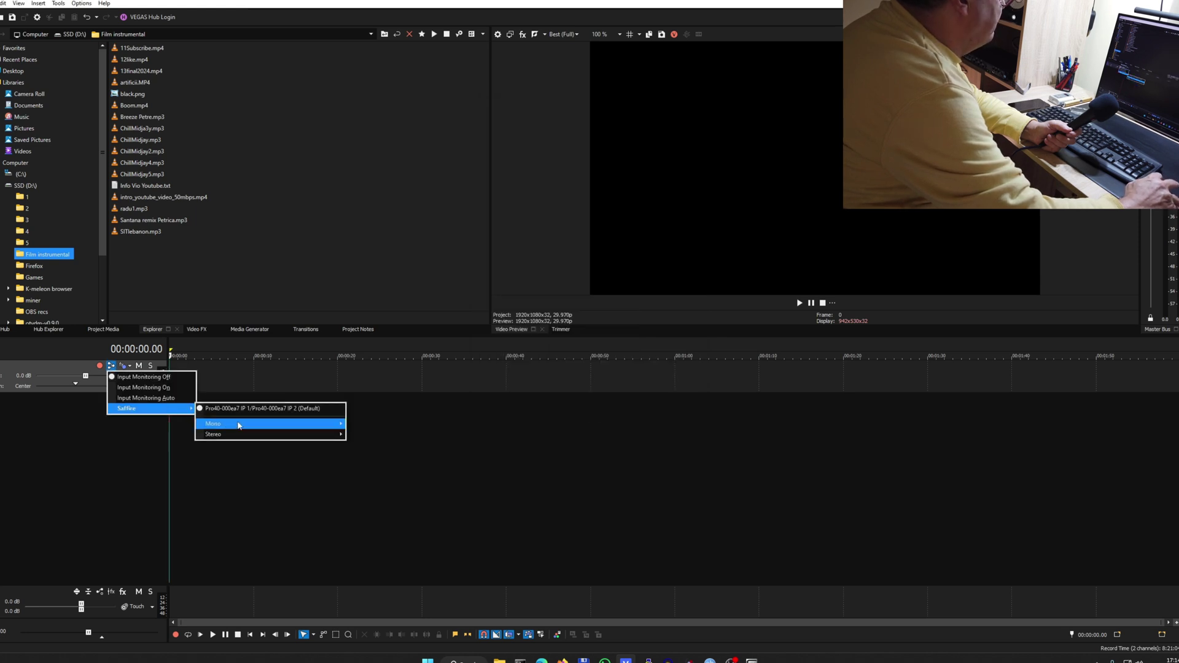
pyautogui.moveTo(270, 423)
pyautogui.click(390, 425)
pyautogui.press('Return')
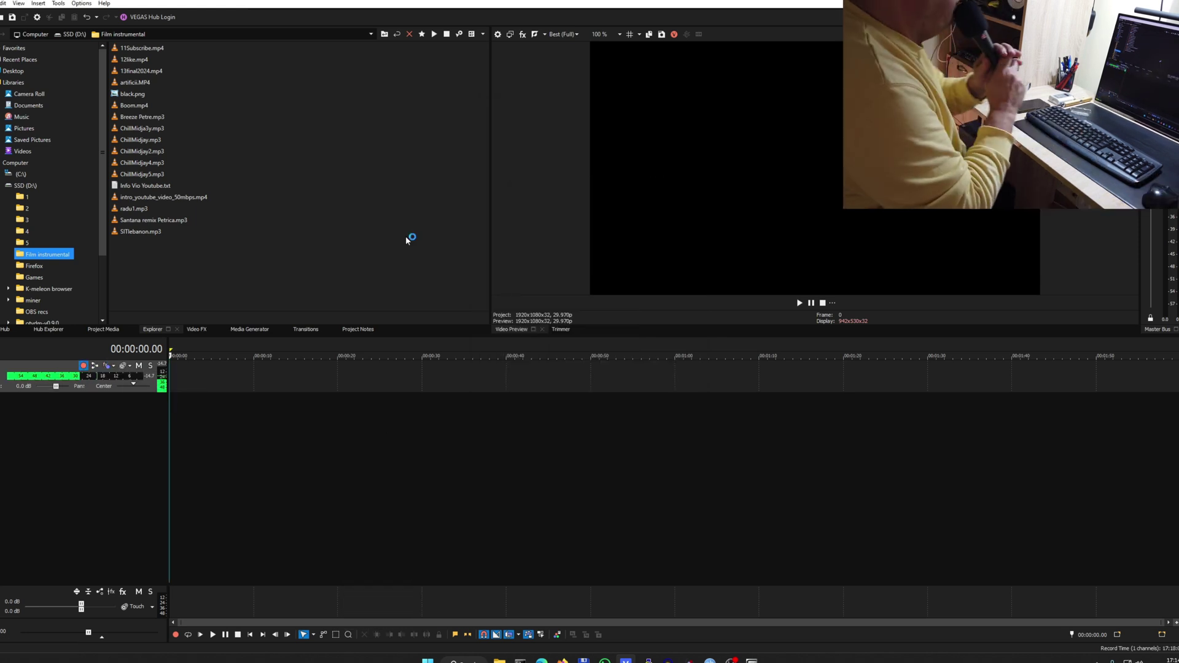
pyautogui.click(95, 365)
pyautogui.click(115, 388)
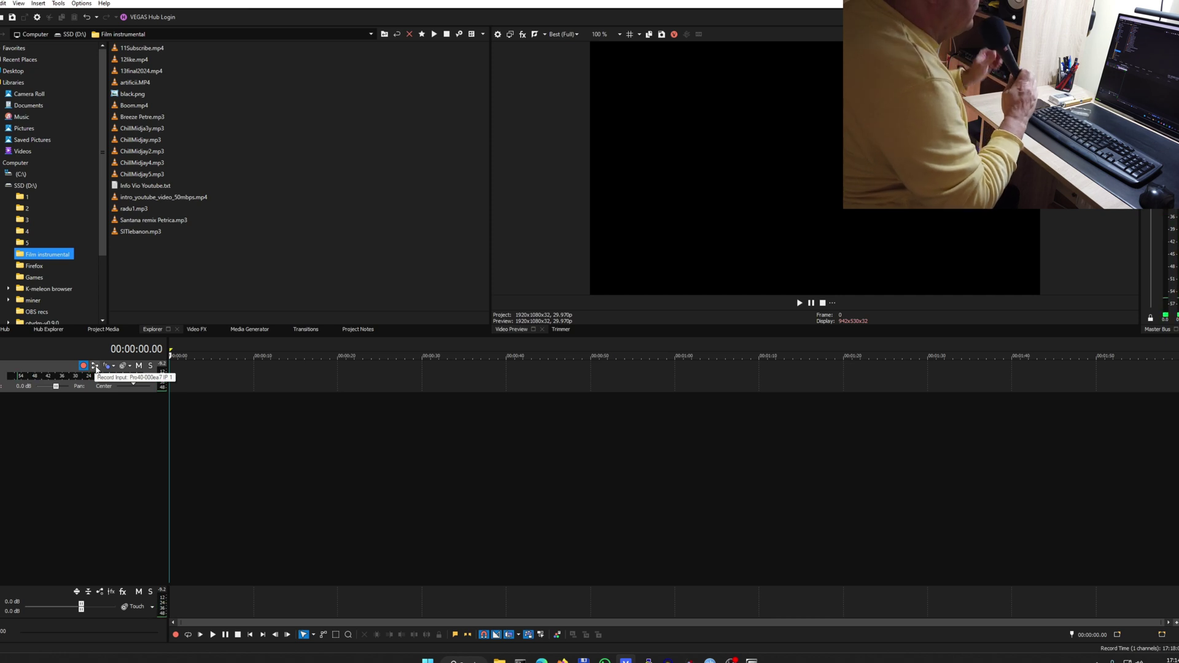
# Start recording voice onto the armed track with Ctrl+R
pyautogui.hotkey('ctrl', 'r')
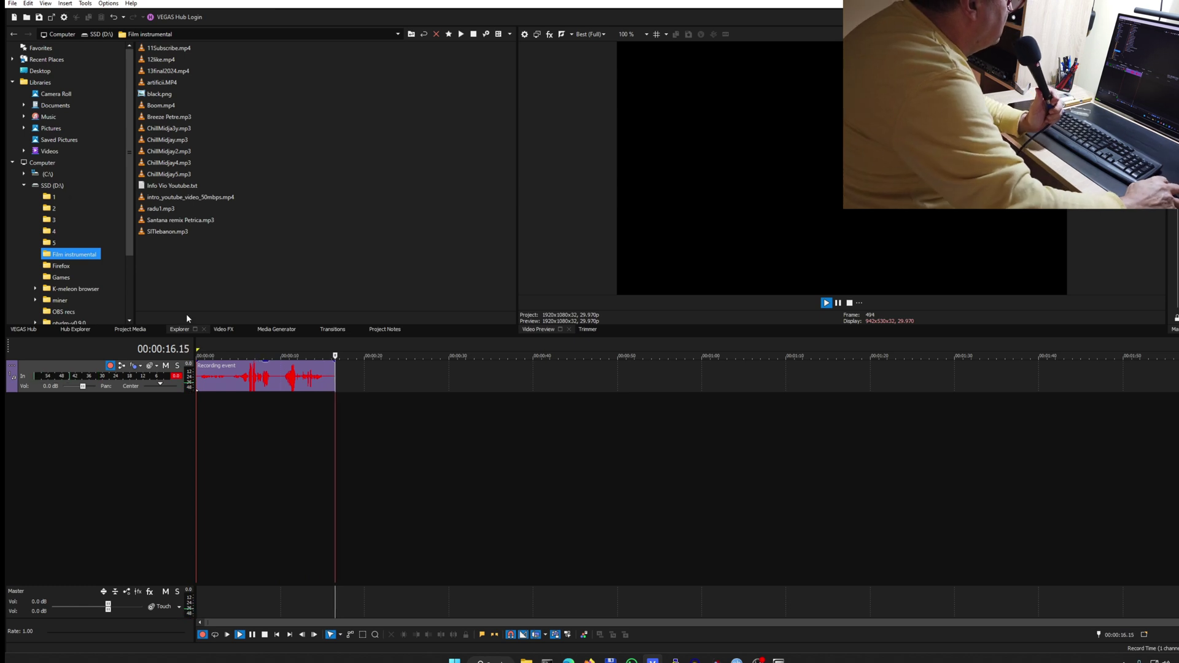
# Bring Saffire MixControl forward from OBS, unmute Anlg 1, and minimize the mixer
pyautogui.click(758, 660)
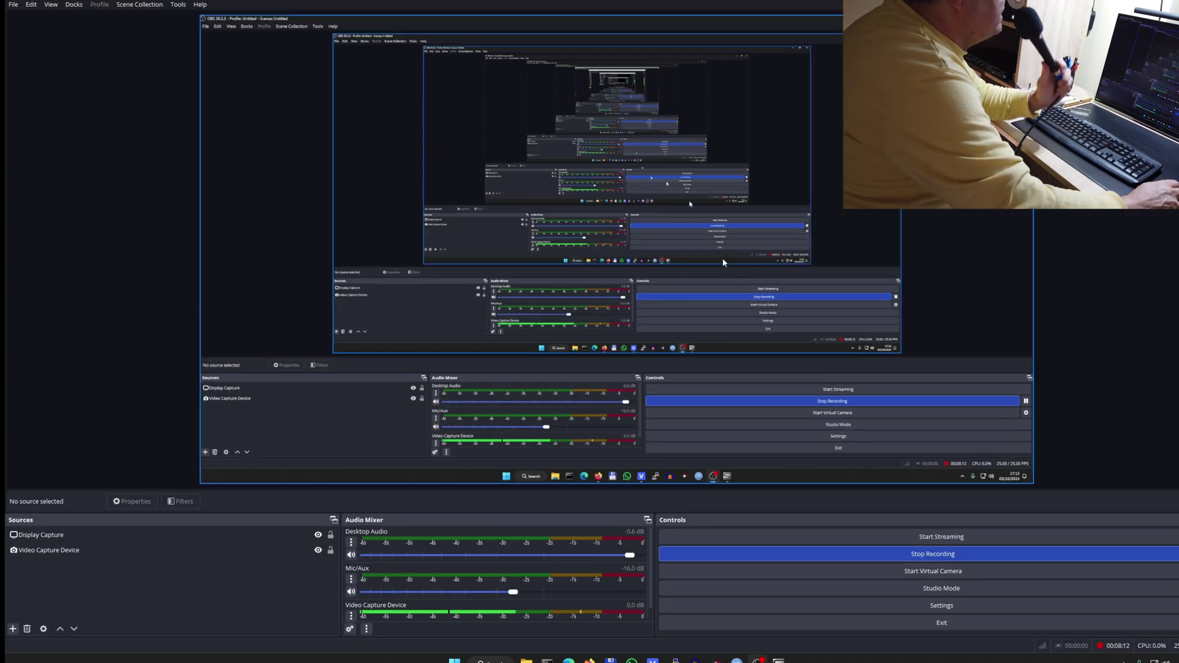
pyautogui.click(778, 661)
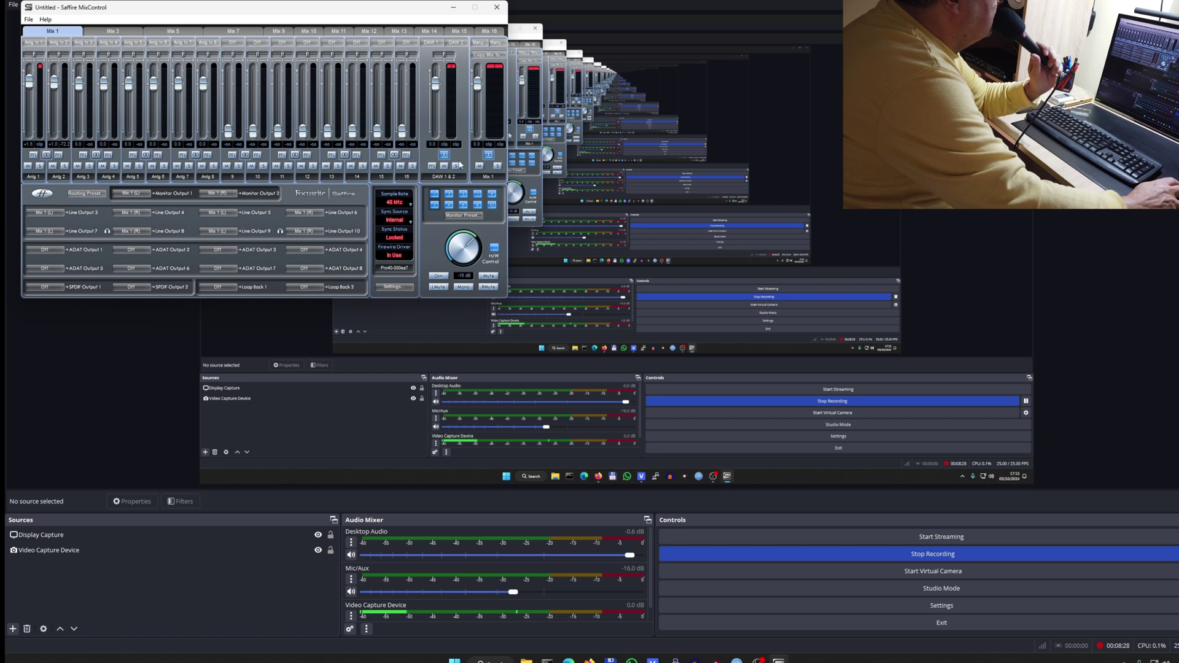
pyautogui.click(28, 167)
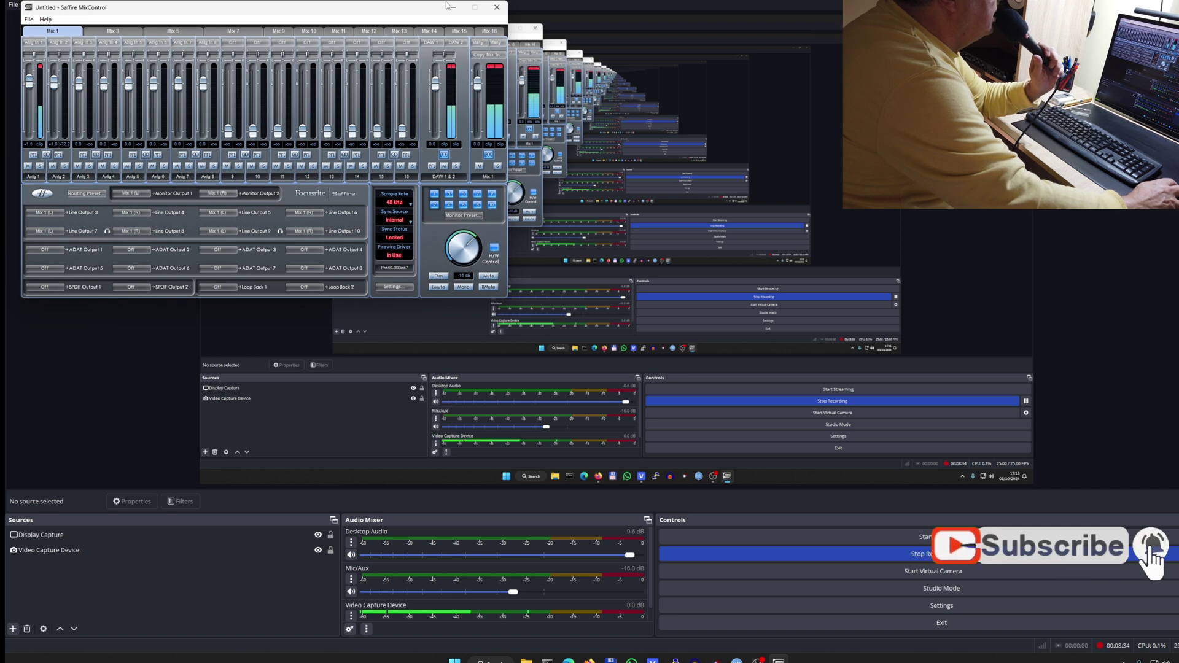
pyautogui.click(497, 6)
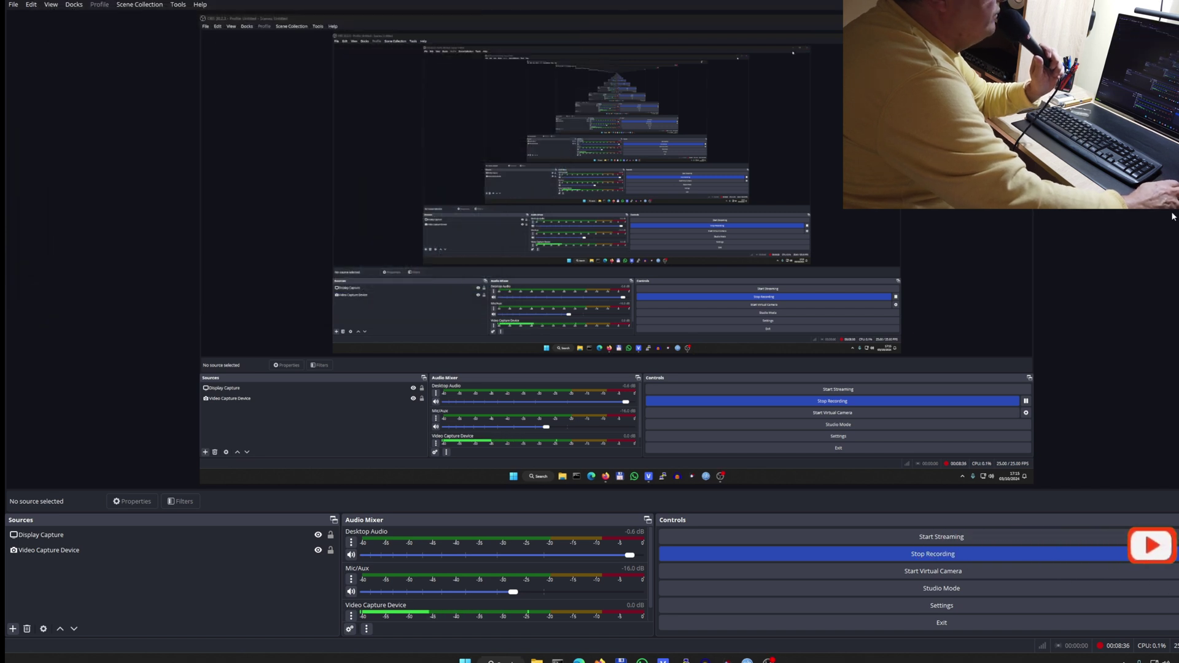
# Stop the recording in VEGAS, keep the Track 1 - 5.wav take, and play it back
pyautogui.click(663, 660)
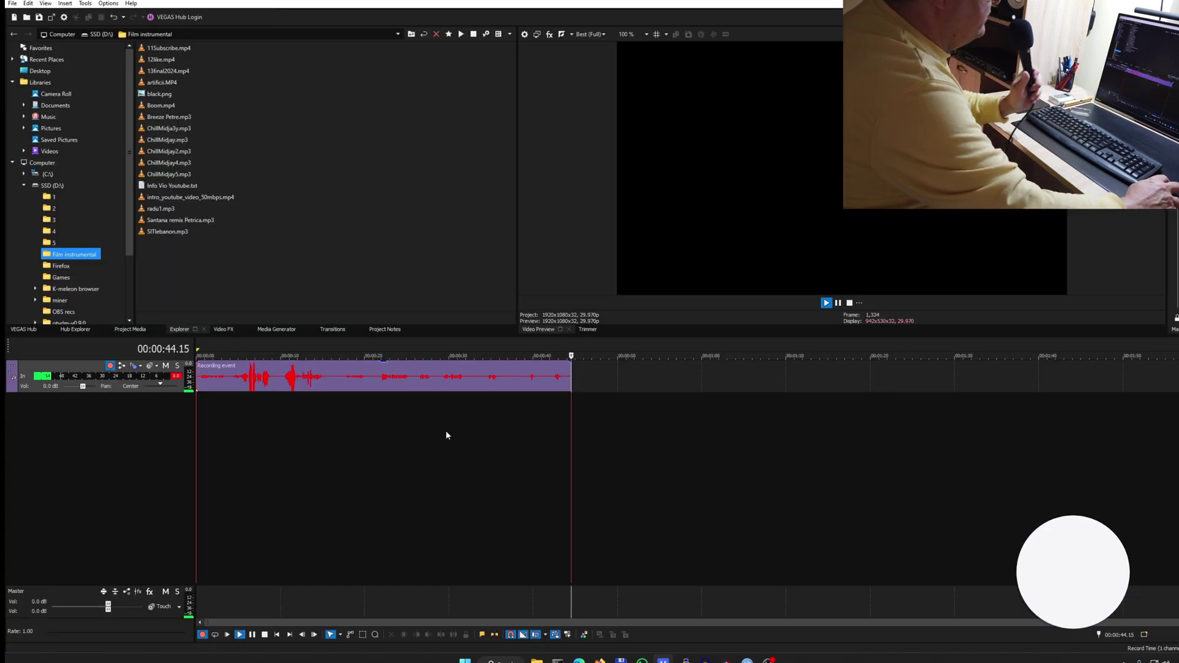
pyautogui.click(394, 462)
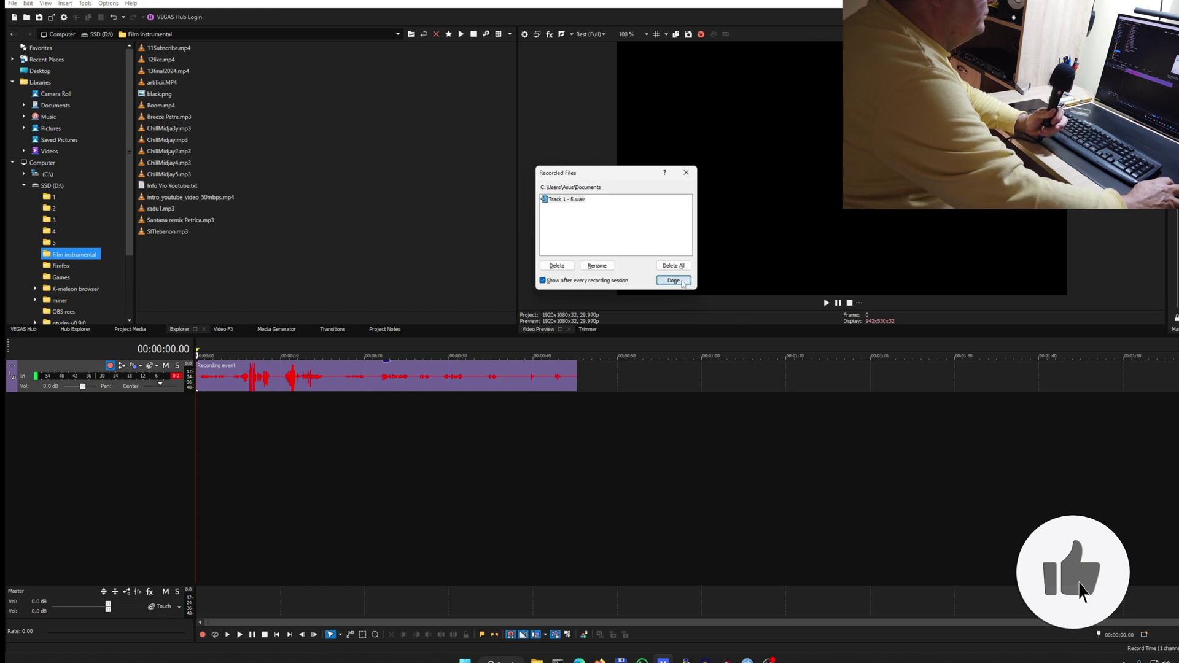
pyautogui.click(682, 282)
pyautogui.press('space')
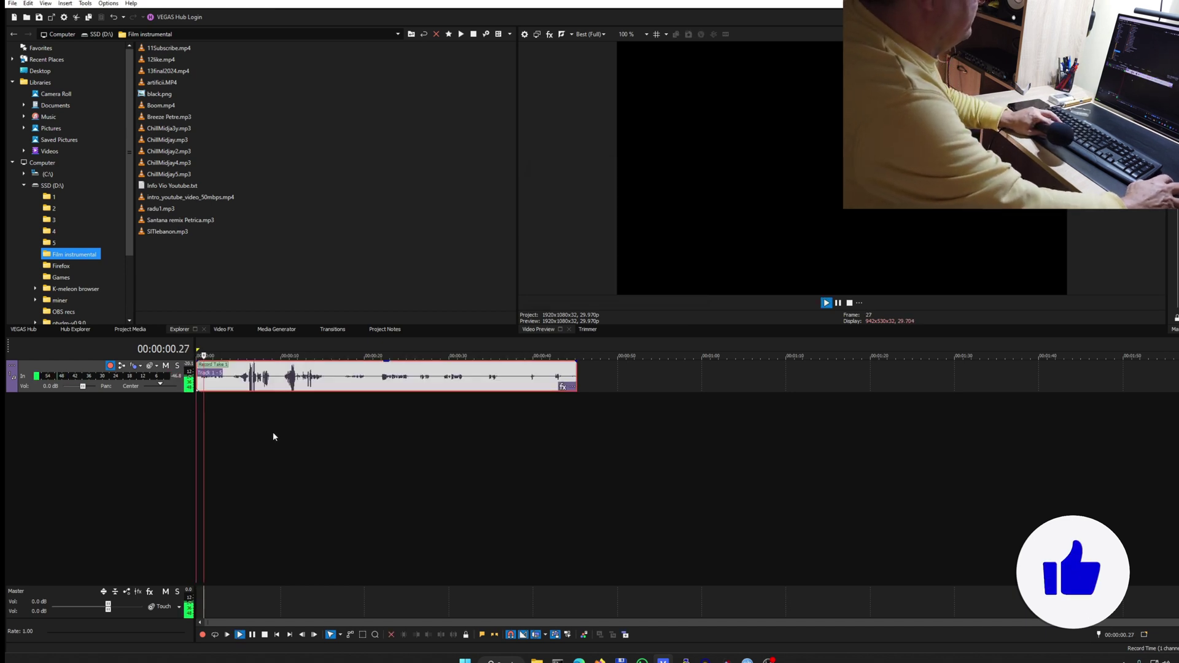